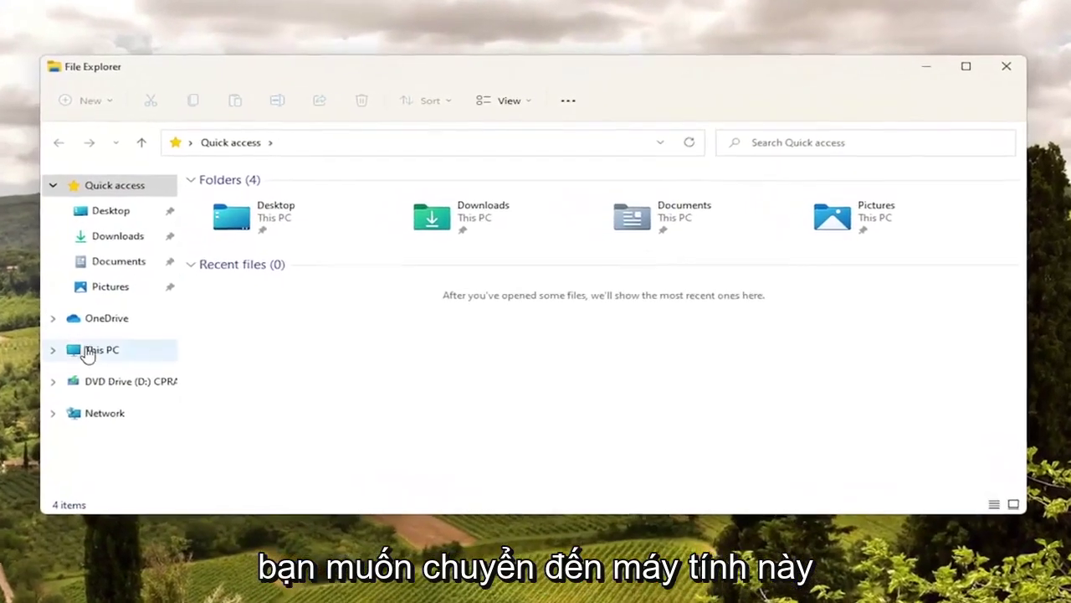
- Browse from This PC through Local Disk (C:) > Users into the Computer User folder
left_click(92, 356)
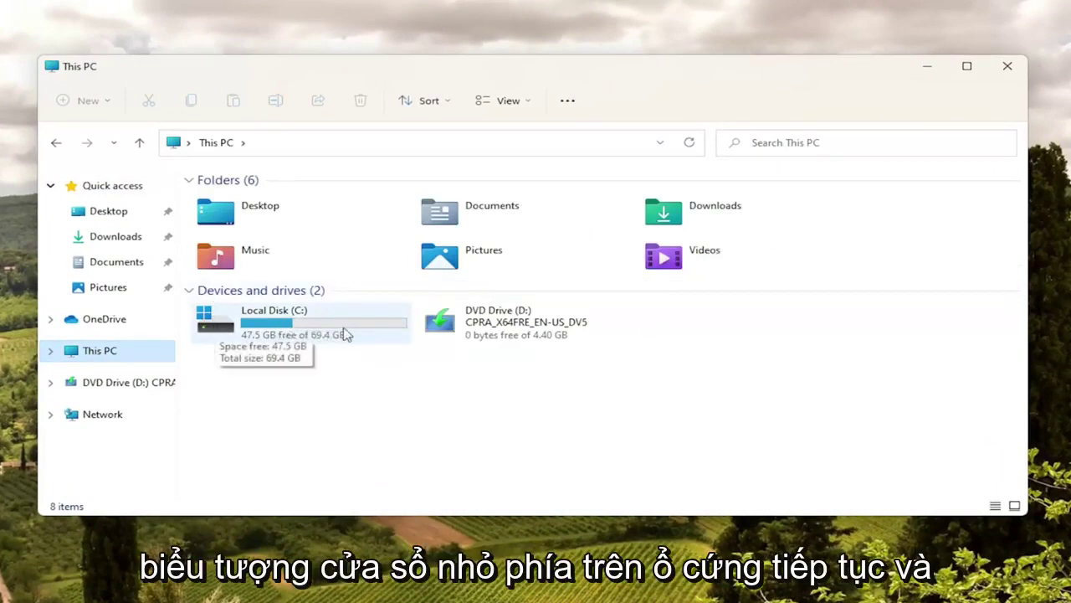
double_click(347, 335)
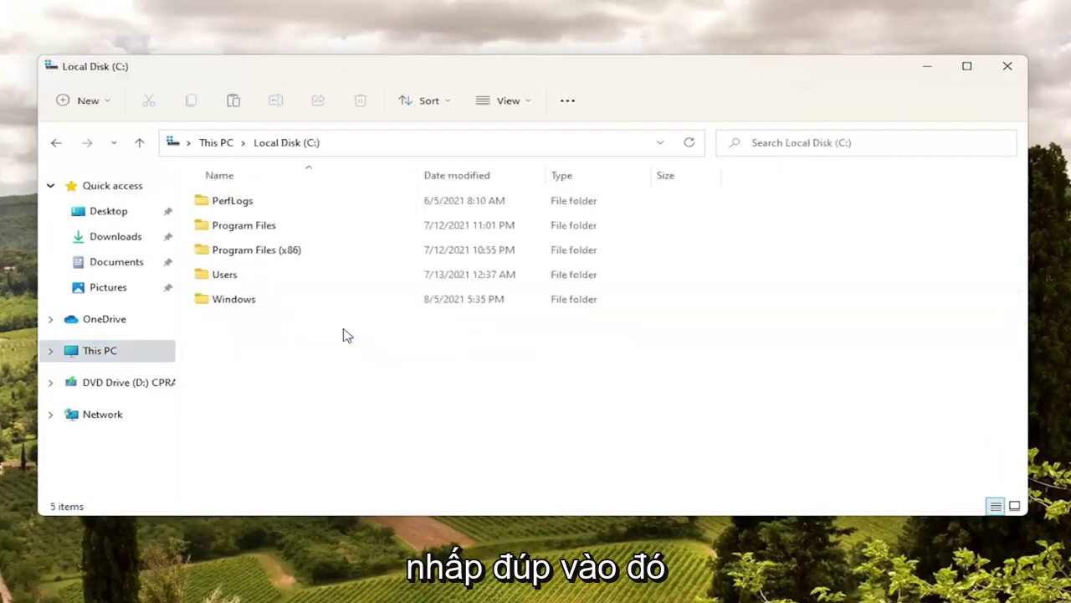
double_click(226, 277)
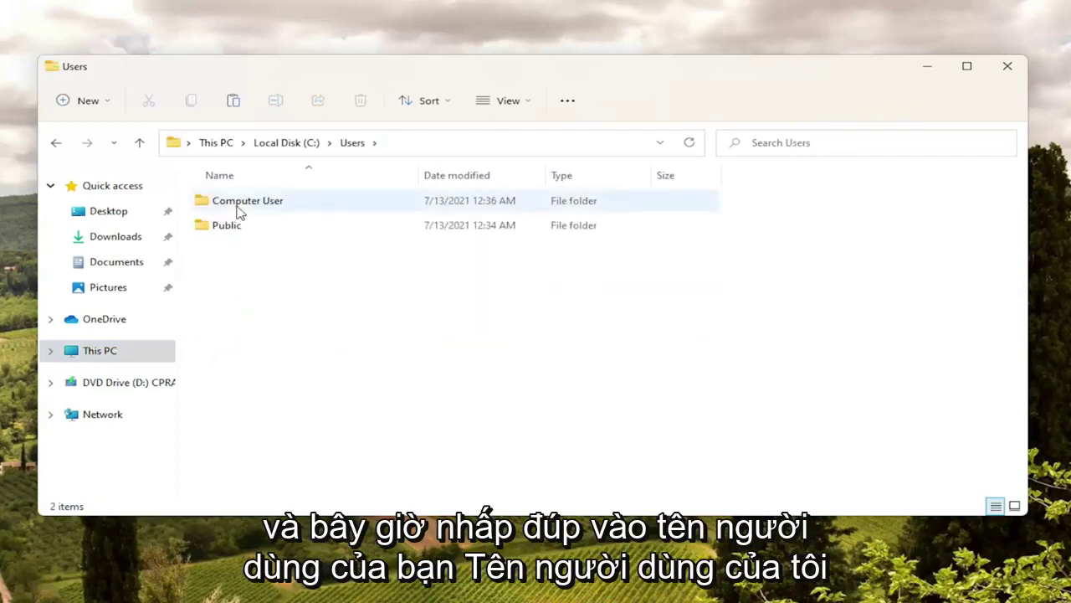
mouse_move(248, 200)
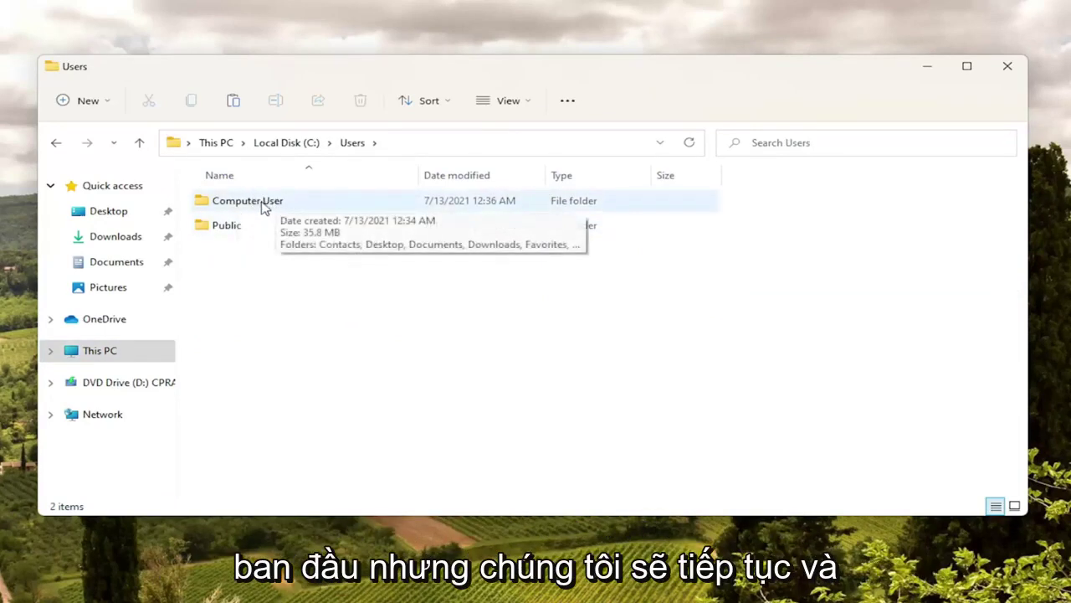
double_click(262, 207)
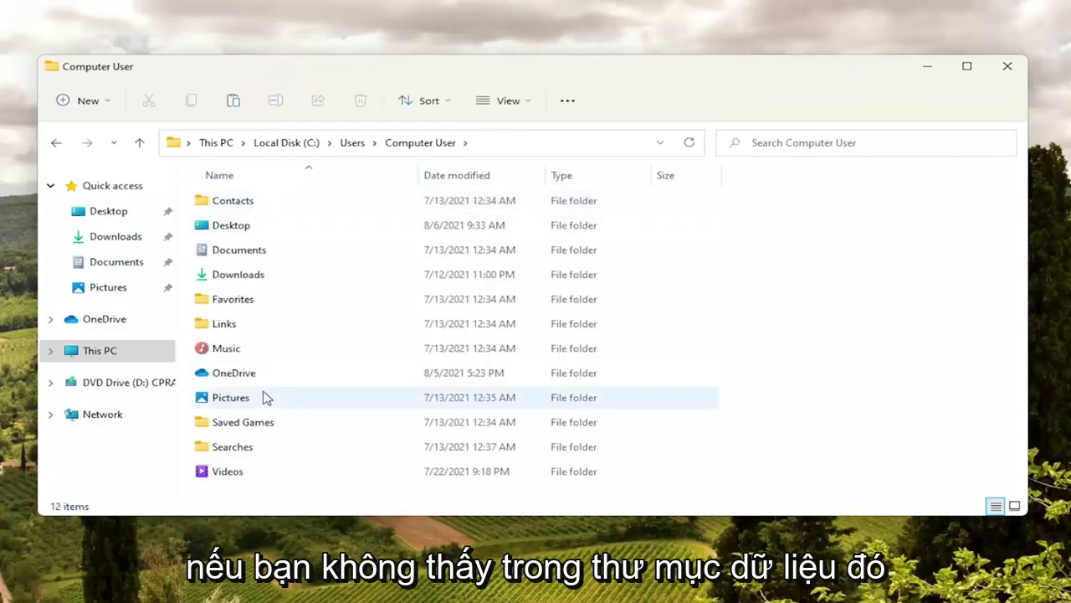
- Show hidden items, then go into AppData > Local in the Computer User folder
left_click(520, 103)
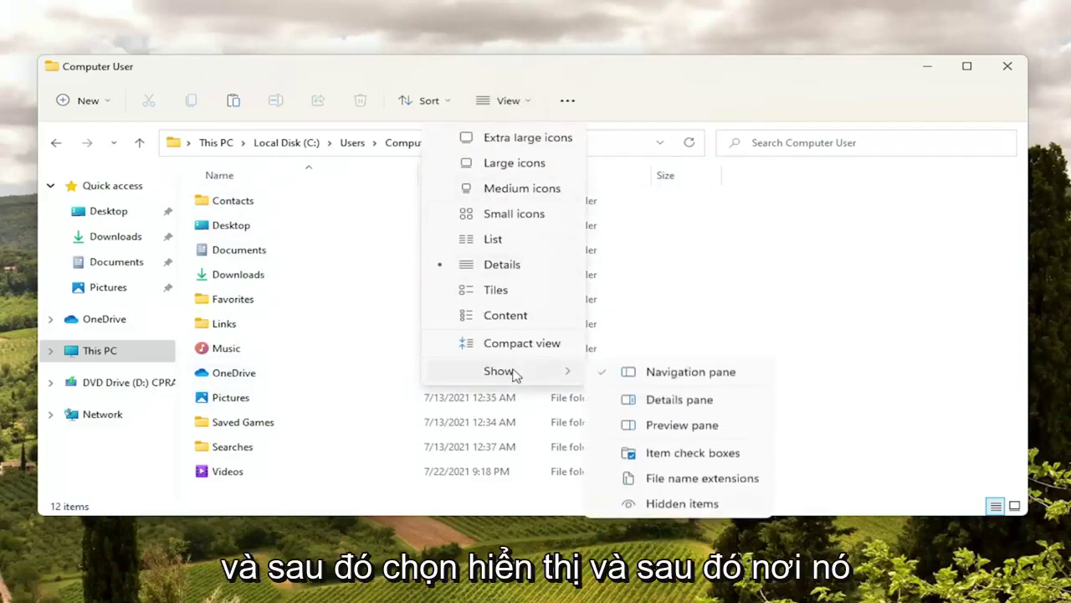
mouse_move(500, 371)
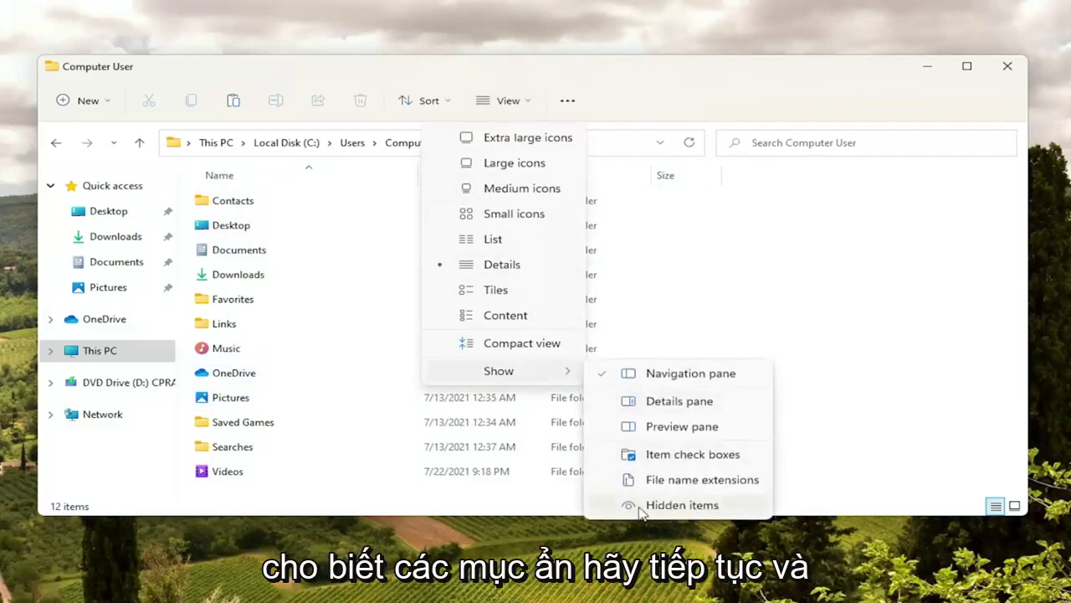
left_click(649, 506)
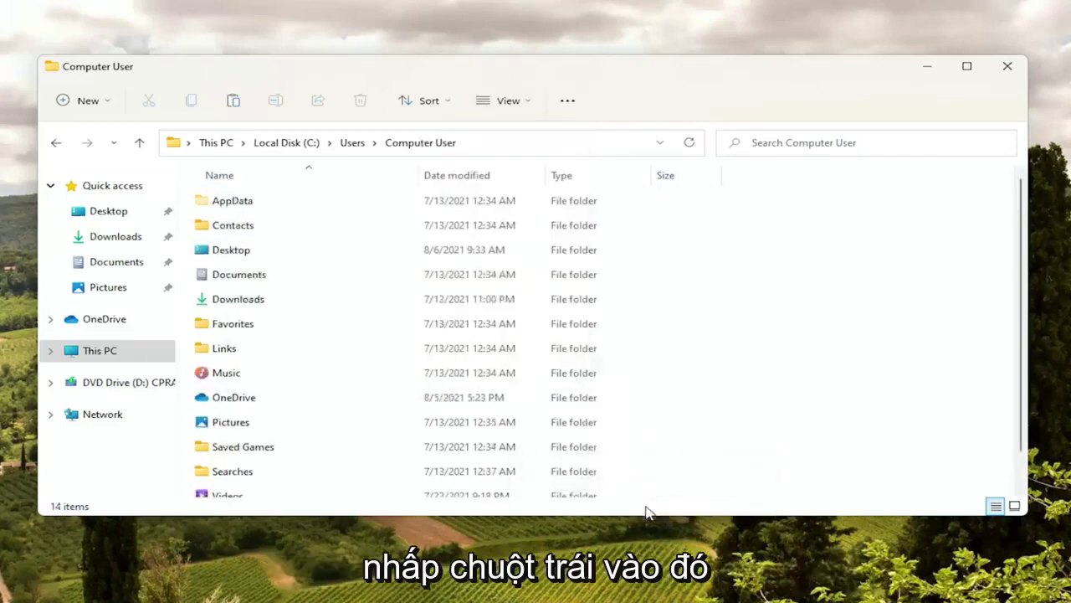
left_click(223, 201)
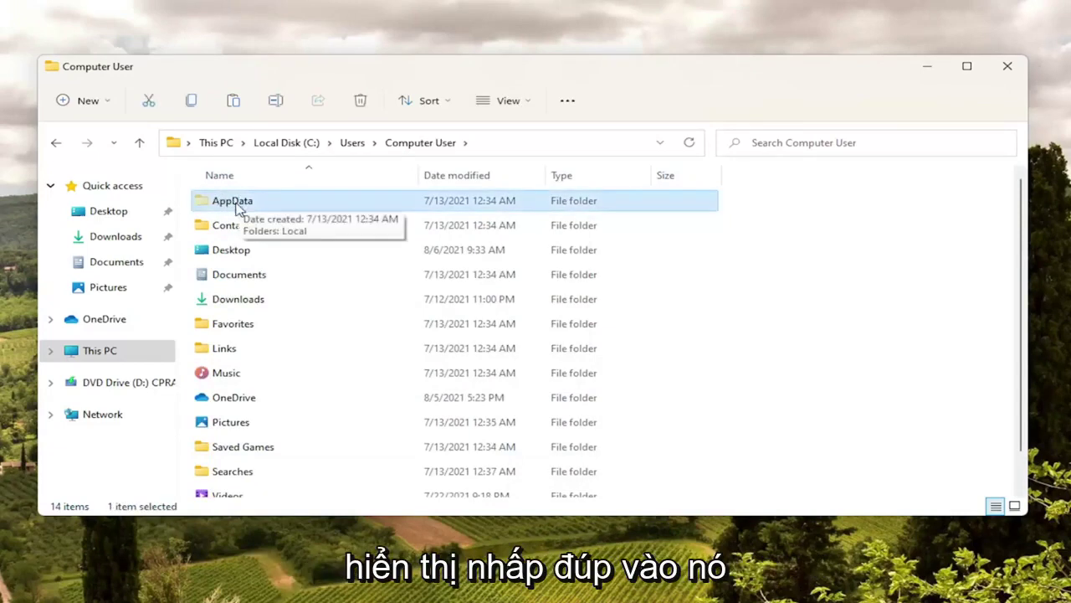
double_click(237, 208)
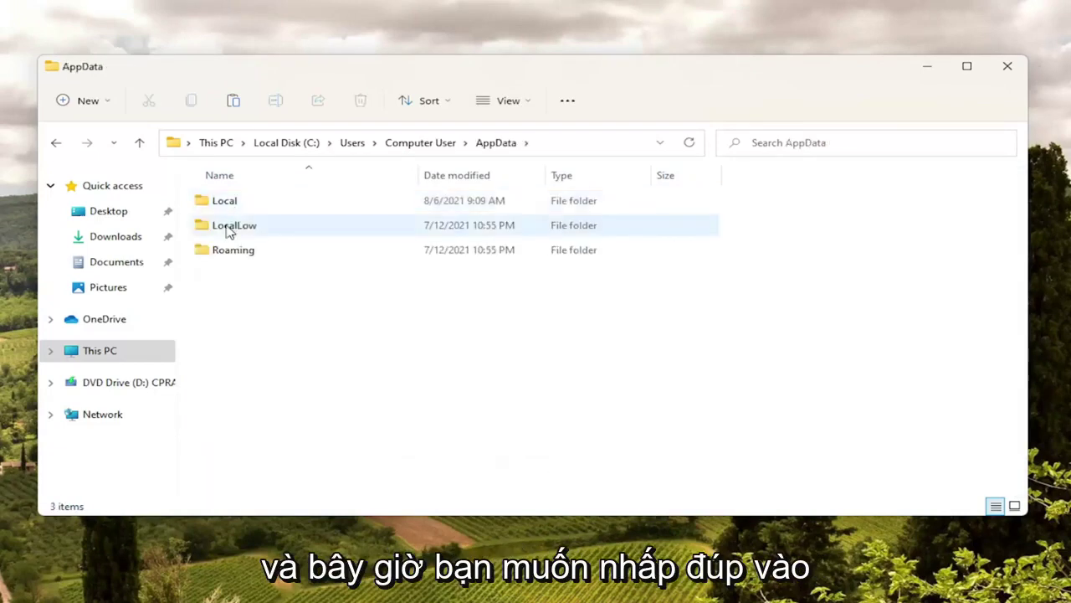
double_click(225, 204)
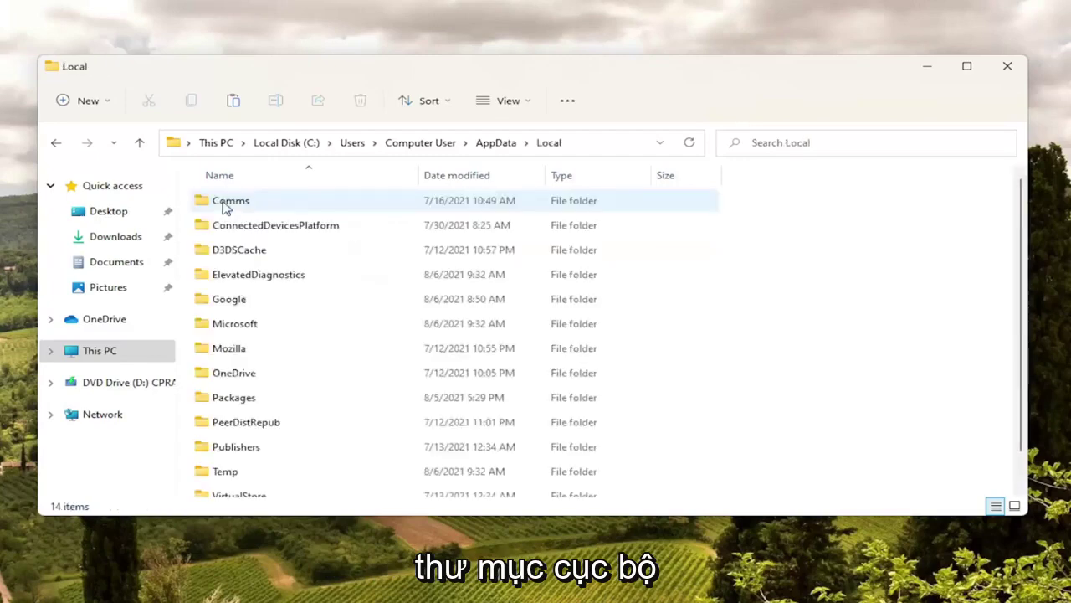
- Open the Packages folder and scroll to find the Microsoft.MicrosoftEdge_8wekyb3d8bbwe folder
double_click(242, 405)
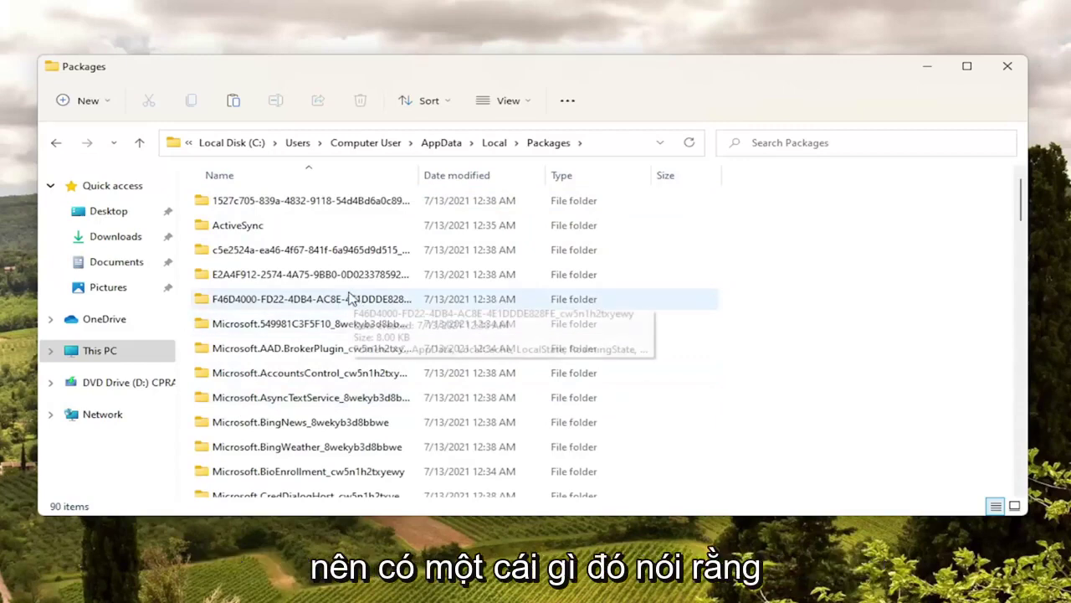
scroll(339, 301, "down", 2)
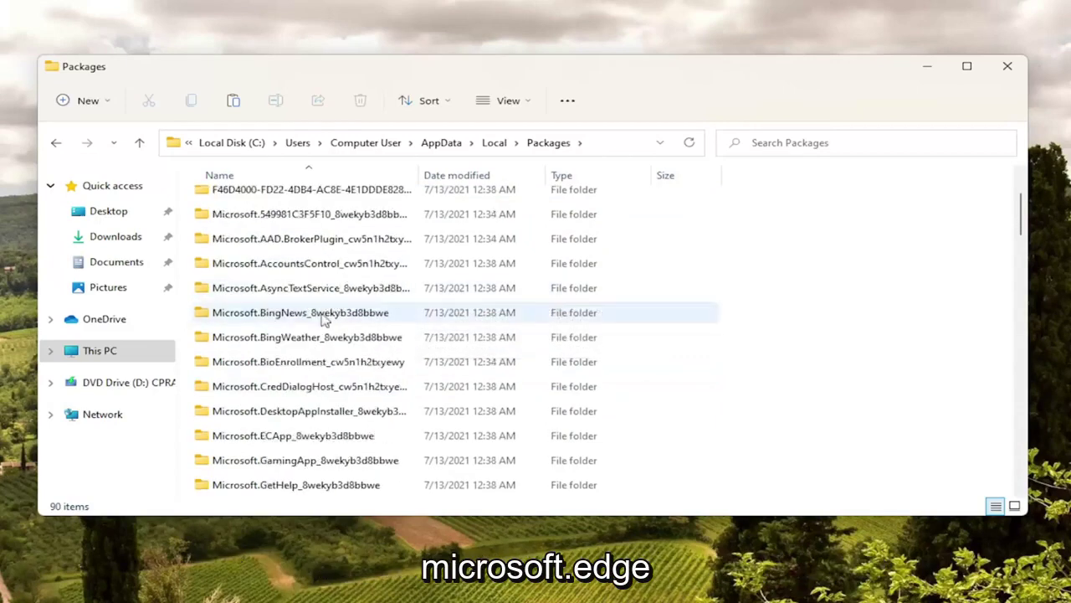
scroll(301, 360, "down", 1)
scroll(318, 335, "up", 2)
scroll(342, 339, "down", 1)
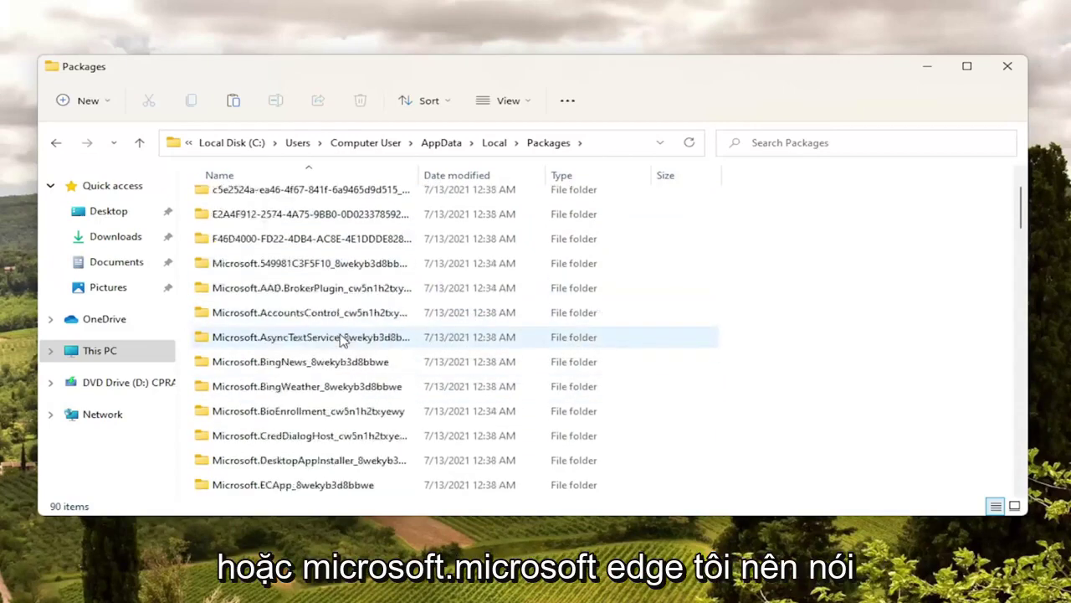
scroll(342, 339, "down", 1)
scroll(343, 339, "down", 1)
scroll(345, 339, "down", 1)
scroll(345, 339, "down", 1)
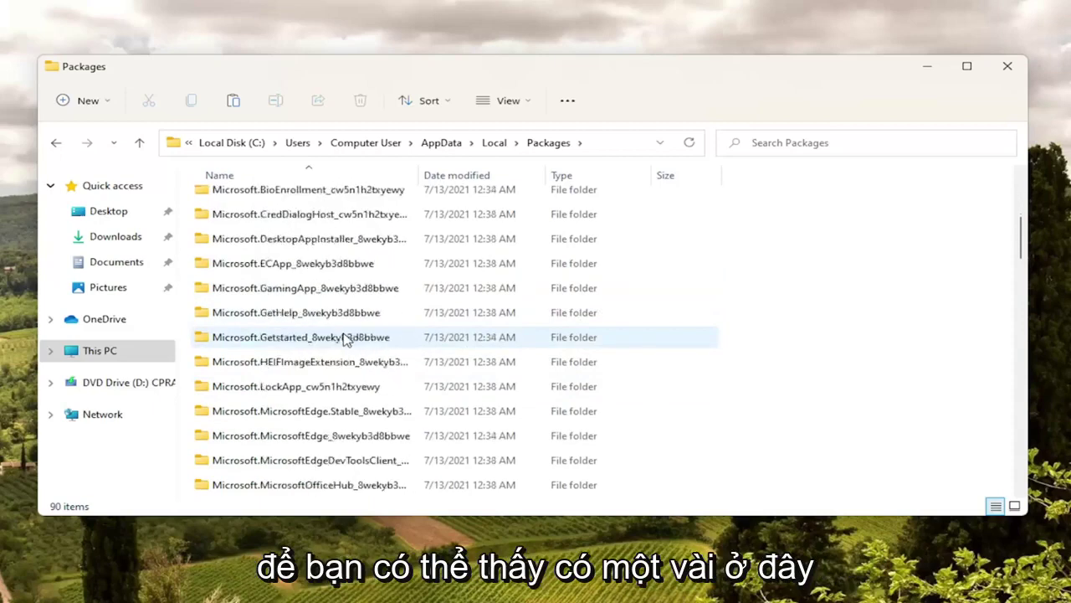
scroll(282, 435, "down", 1)
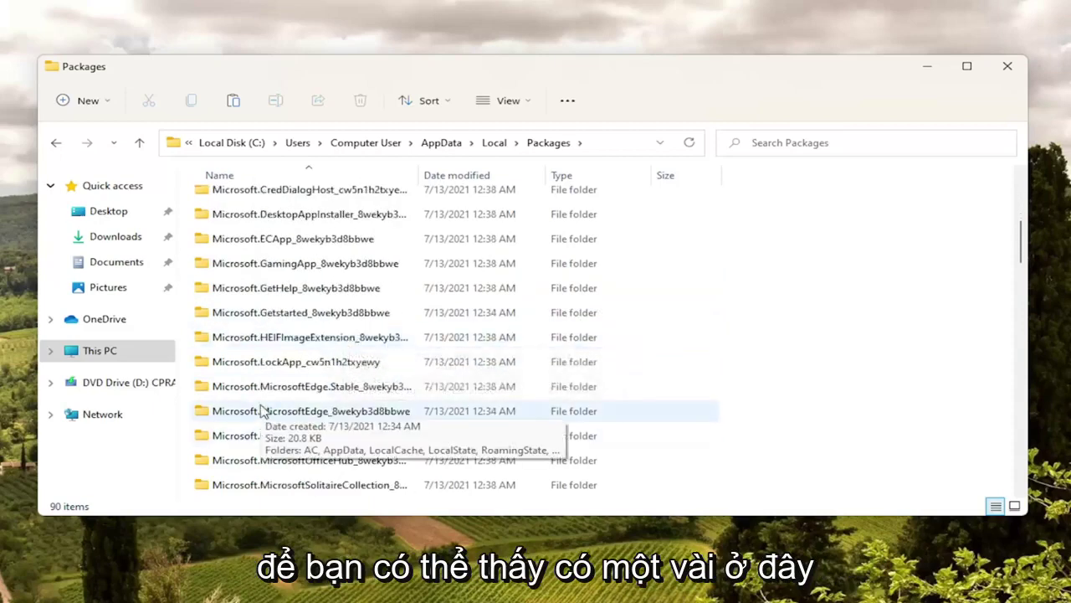
mouse_move(311, 436)
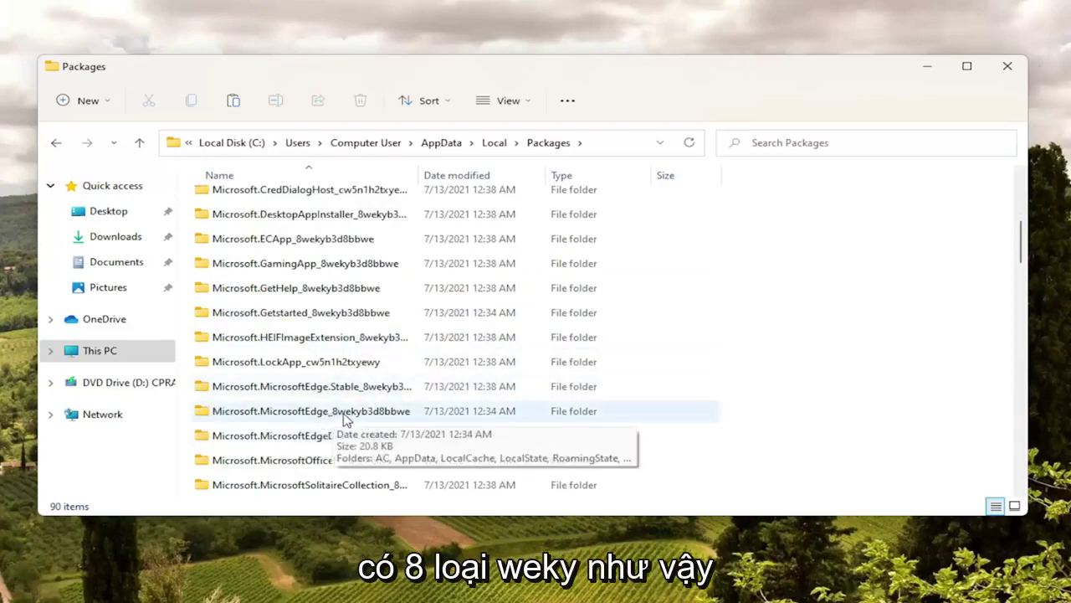
- Delete the Microsoft.MicrosoftEdge_8wekyb3d8bbwe folder and close File Explorer
left_click(295, 416)
scroll(276, 461, "up", 1)
right_click(254, 488)
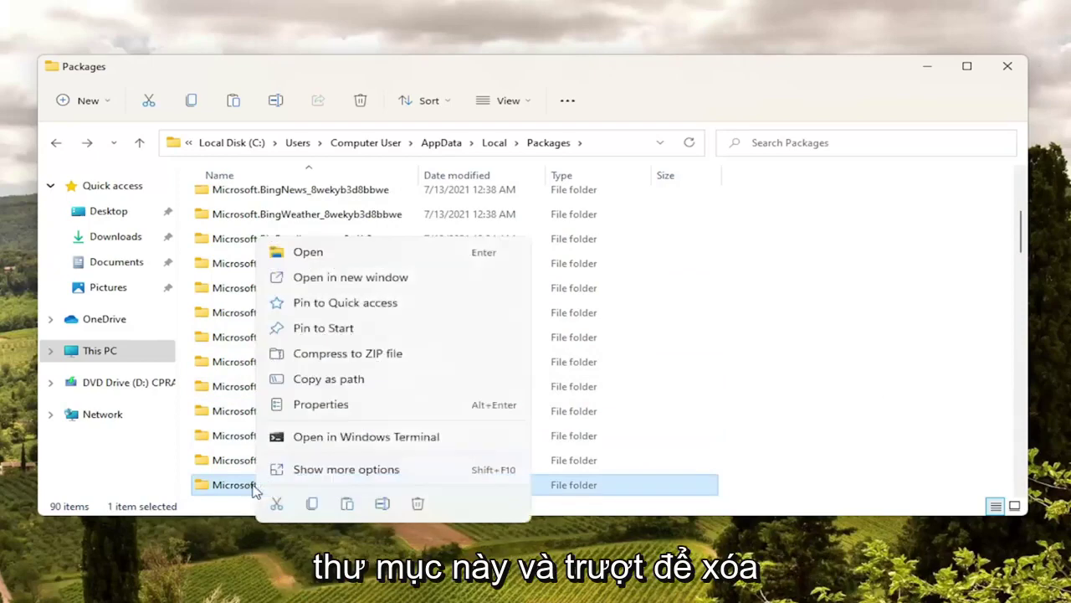
left_click(417, 505)
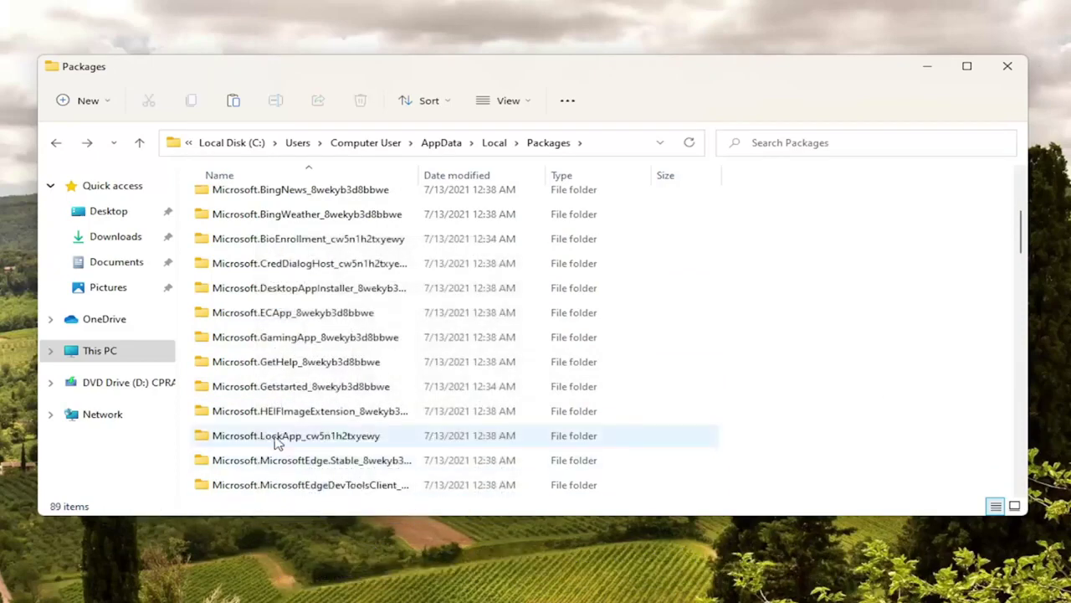
scroll(276, 444, "down", 1)
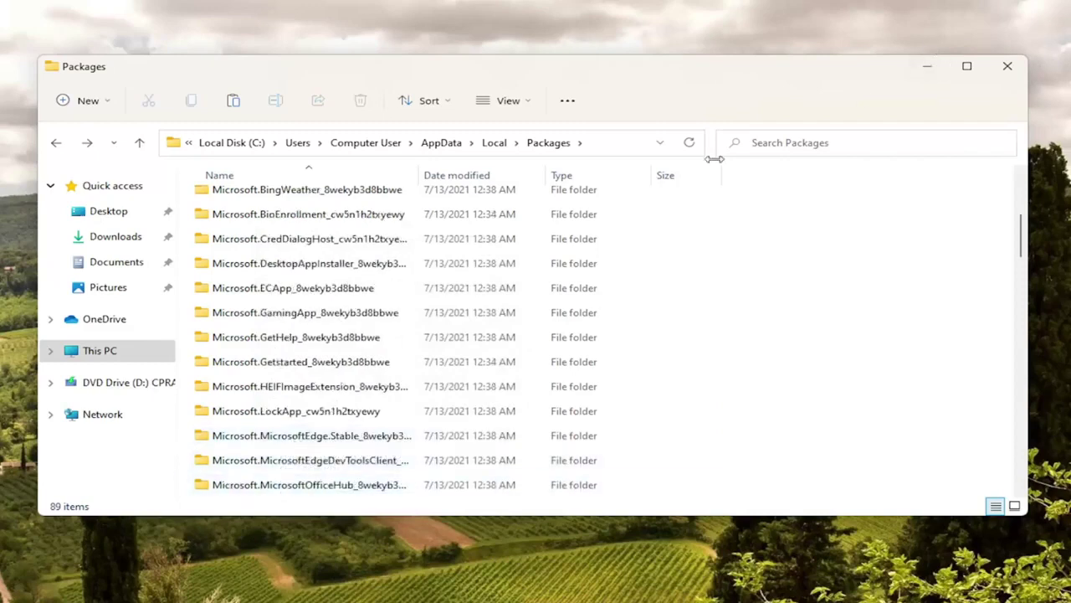
left_click(1008, 66)
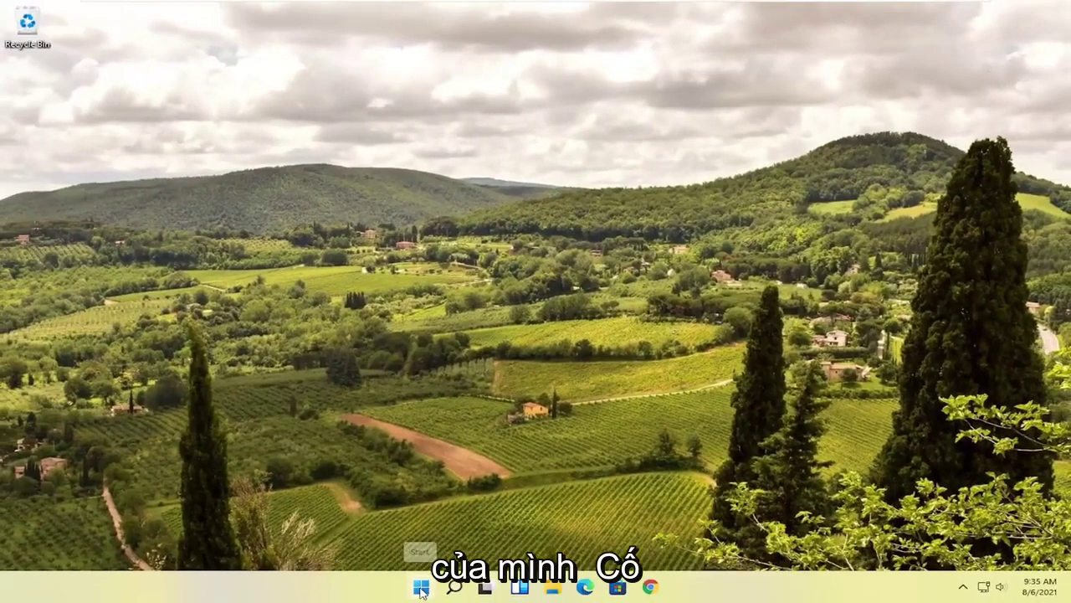
- Bring up the Start button's quick system menu to restart the PC
right_click(421, 585)
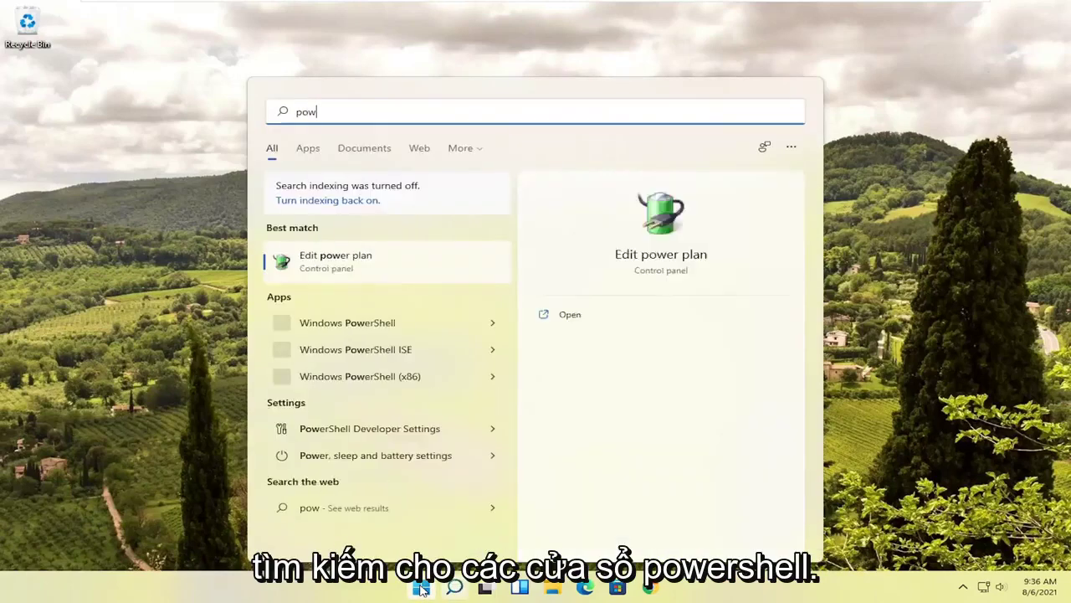
- Launch Windows PowerShell as administrator and approve the UAC prompt
type("shell")
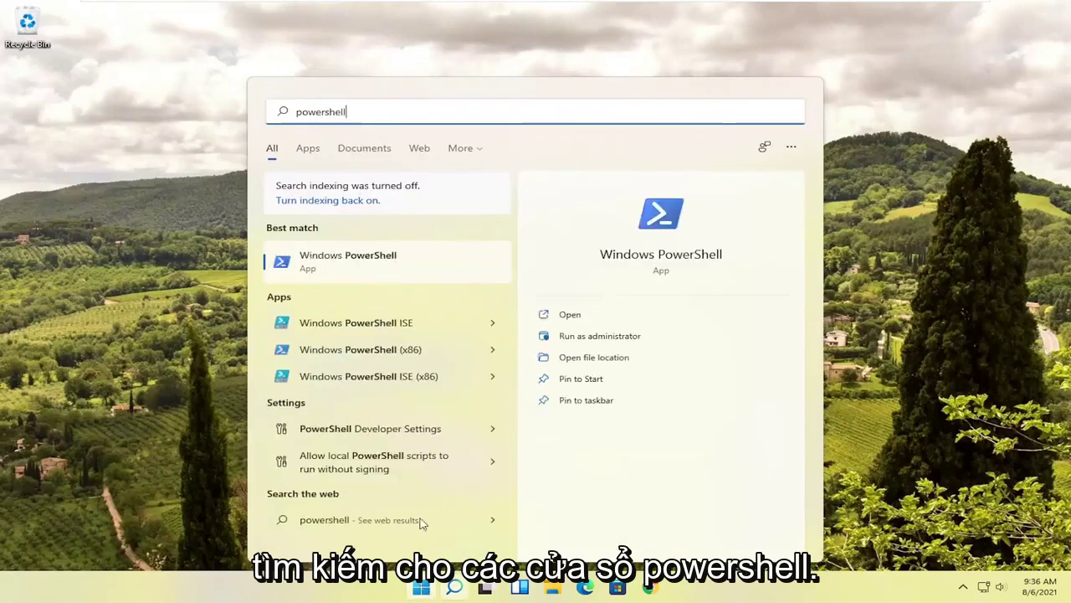
right_click(338, 264)
left_click(417, 279)
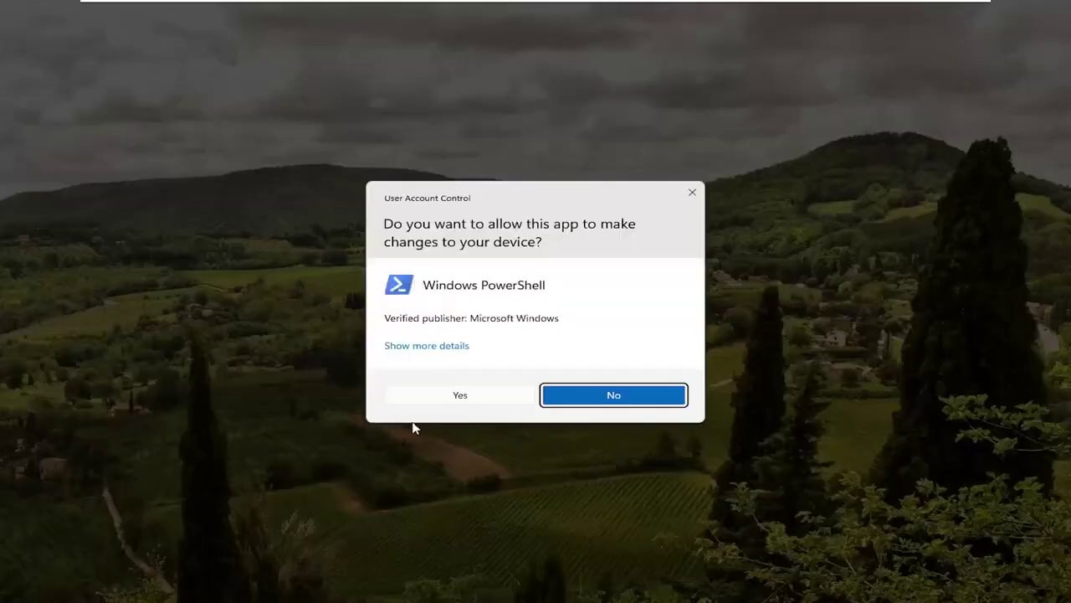
left_click(430, 395)
left_click(308, 43)
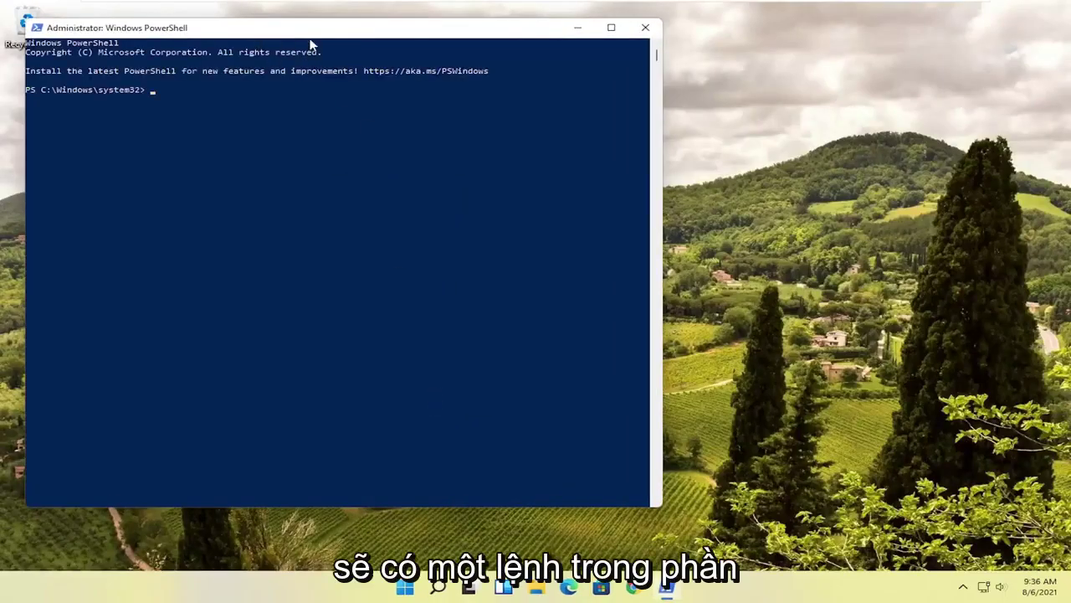
left_click_drag(308, 43, 449, 62)
left_click(349, 72)
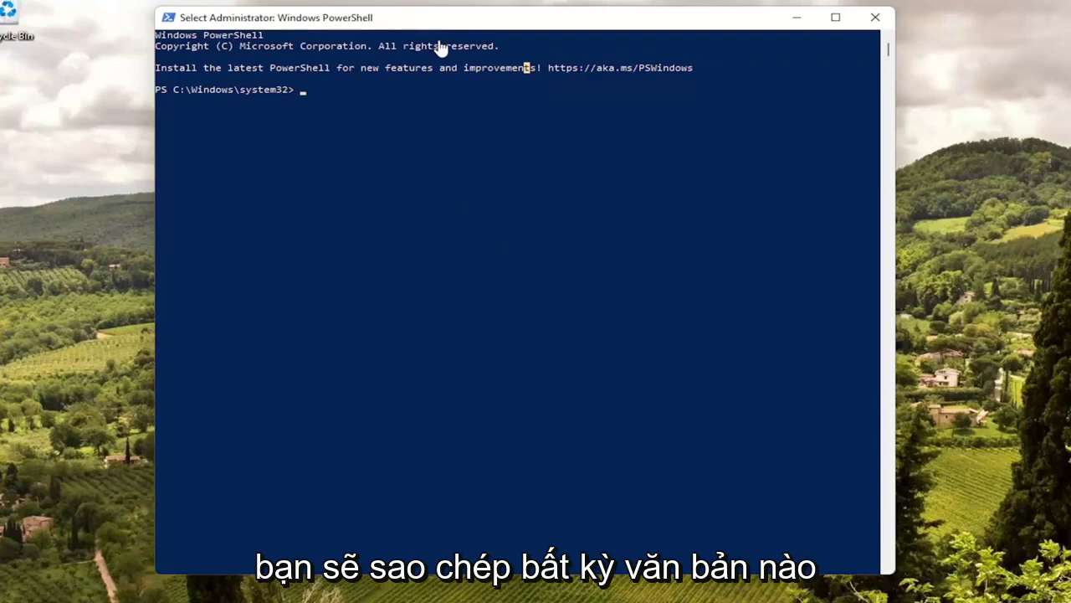
- Paste the Get-AppxPackage Edge re-registration command into PowerShell and run it
left_click_drag(481, 35, 517, 47)
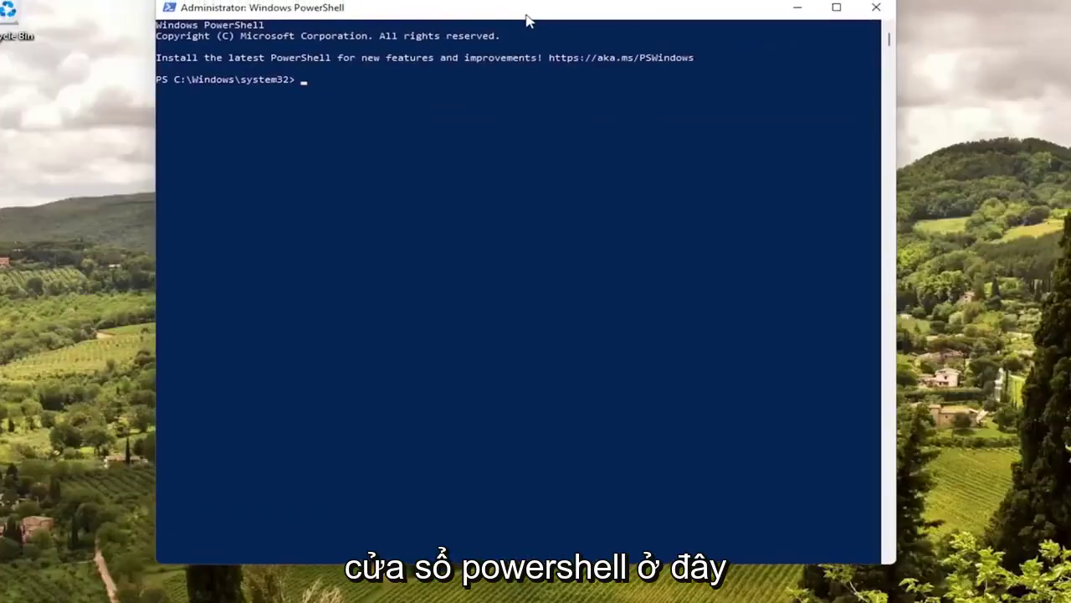
left_click_drag(492, 22, 505, 30)
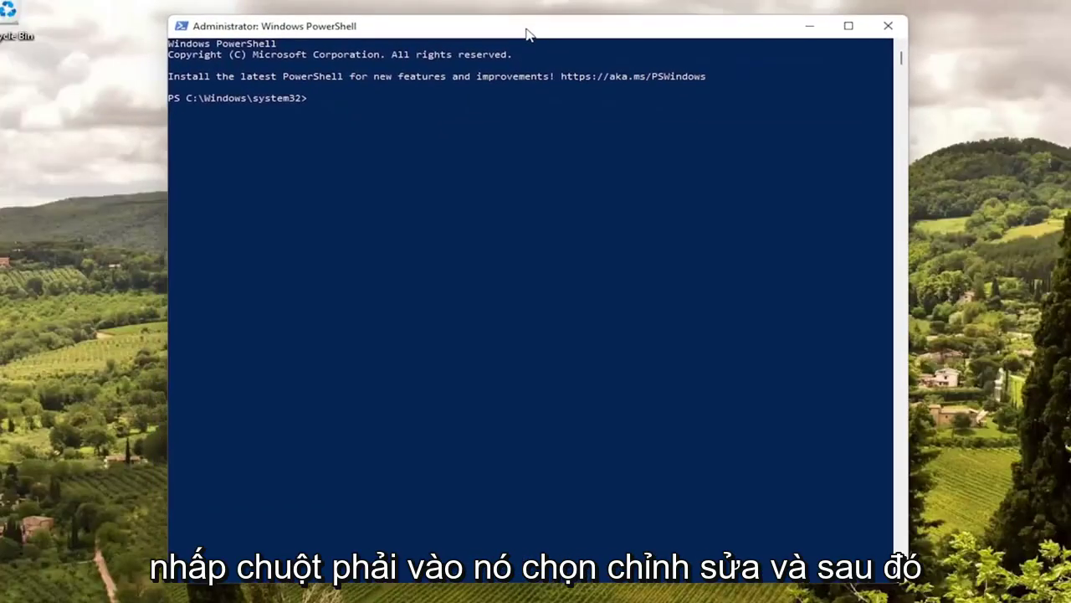
right_click(528, 32)
mouse_move(589, 148)
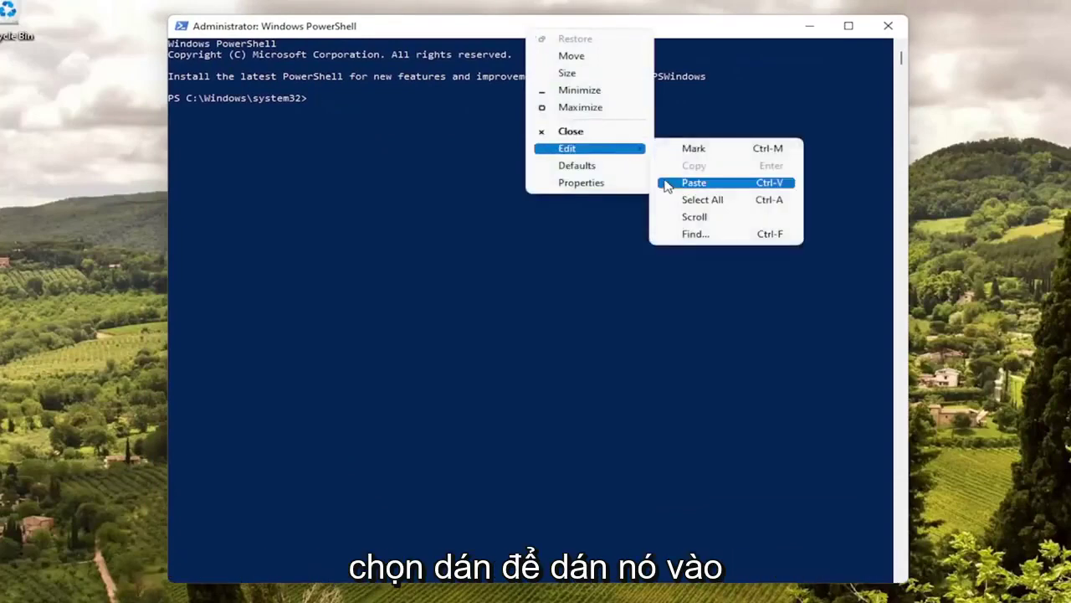
left_click(667, 185)
key("Return")
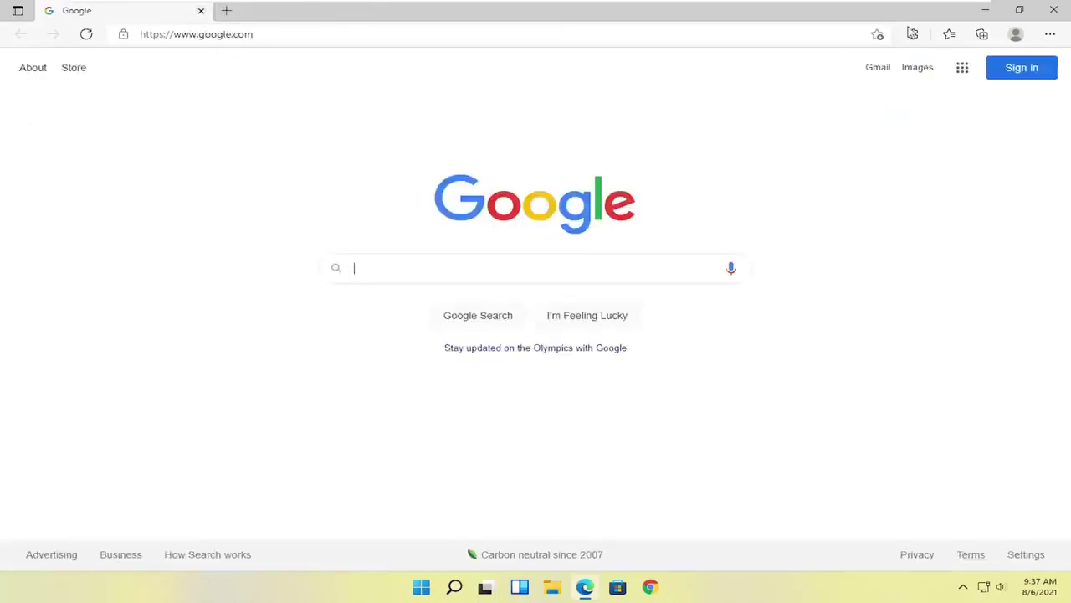
- Restore Microsoft Edge settings to their default values, then close Edge
left_click(1050, 34)
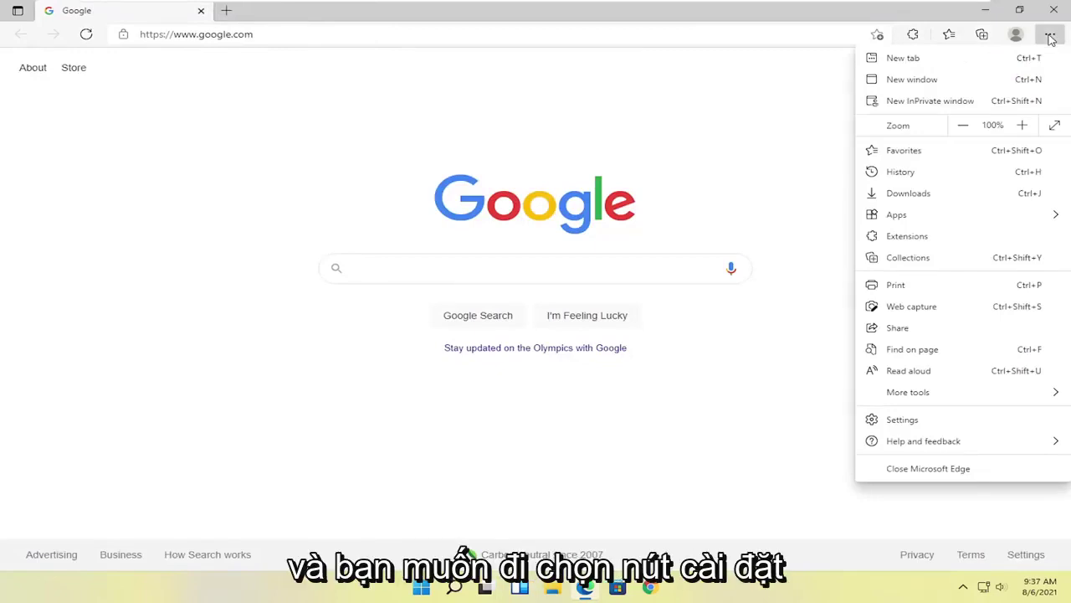
left_click(890, 429)
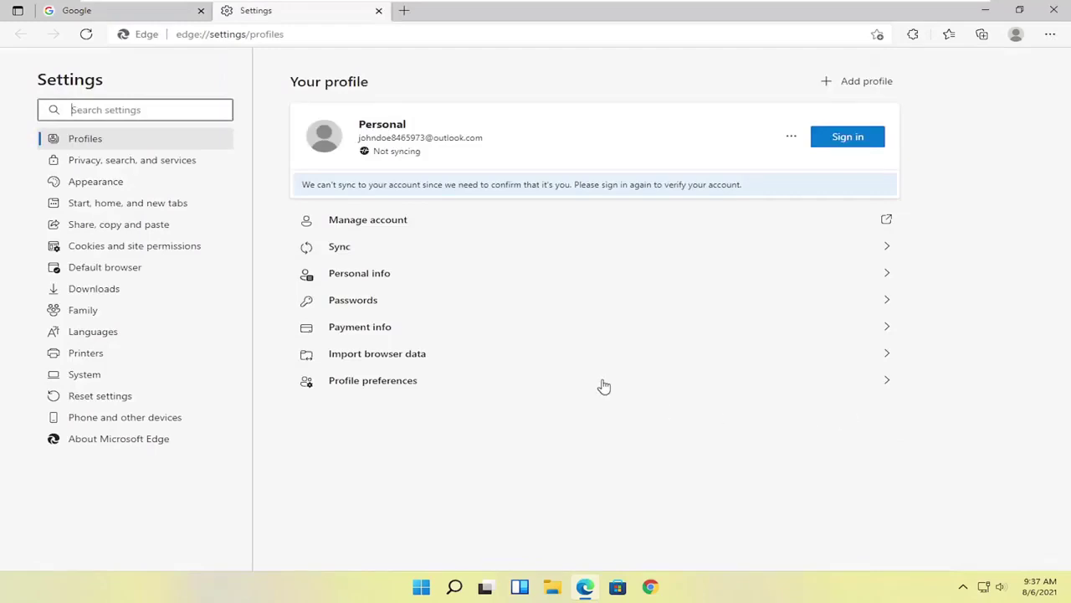
left_click(89, 401)
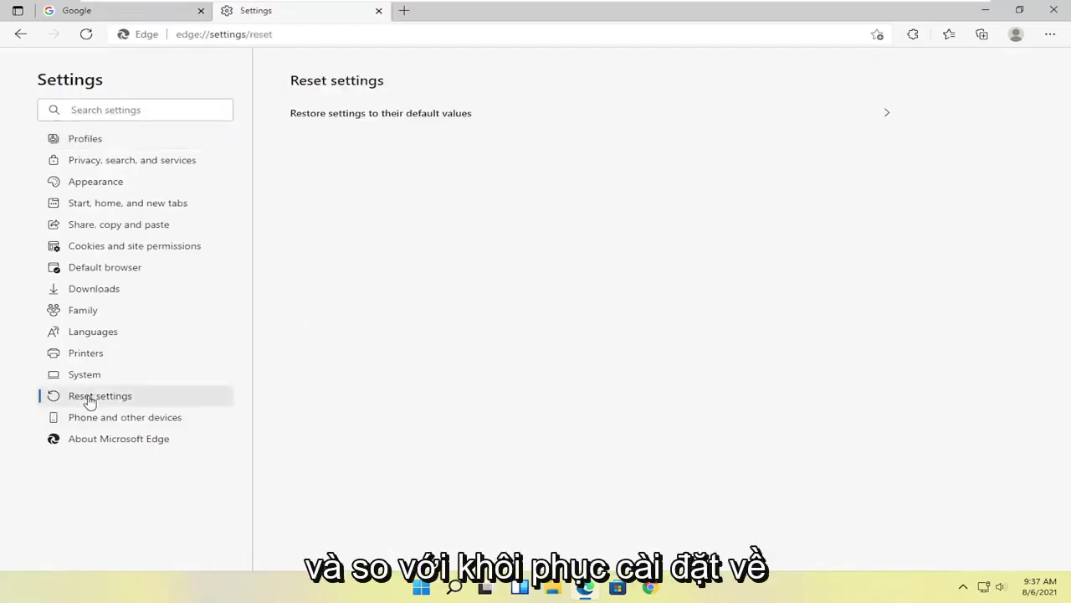
left_click(429, 118)
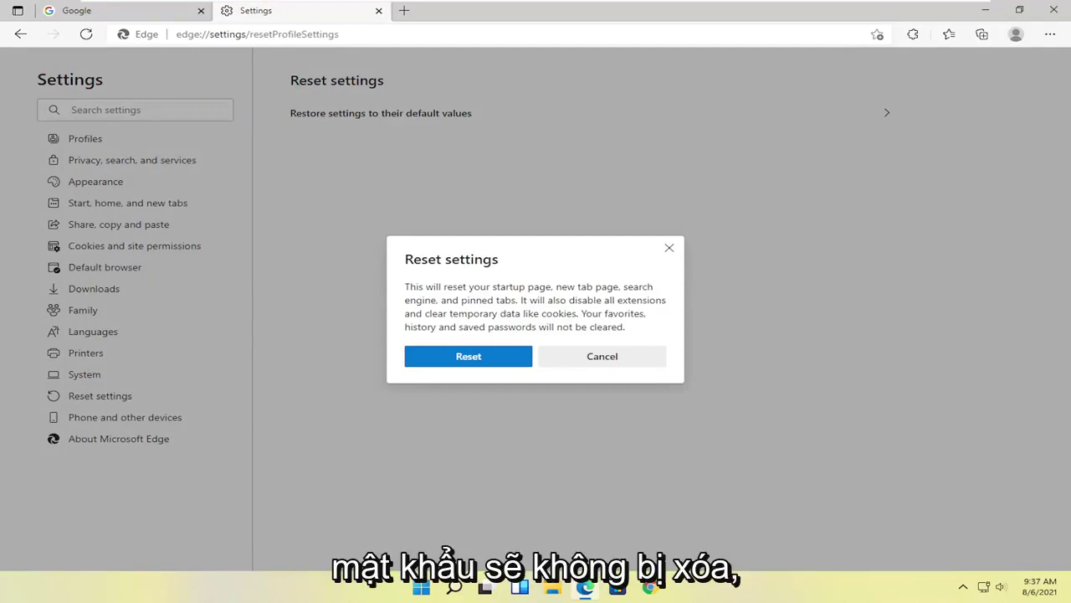
left_click(469, 358)
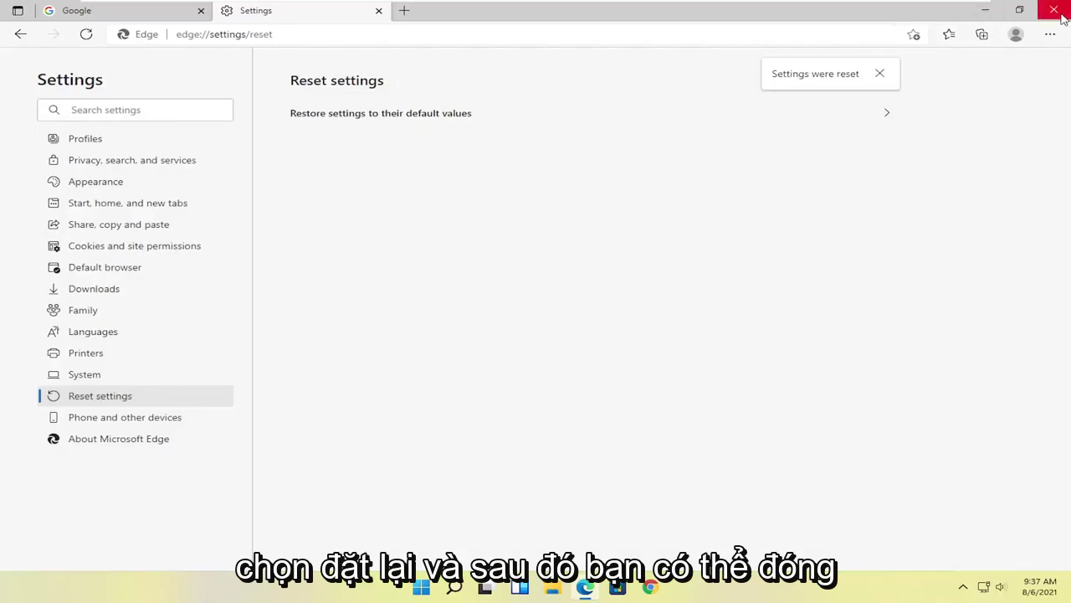
left_click(1054, 10)
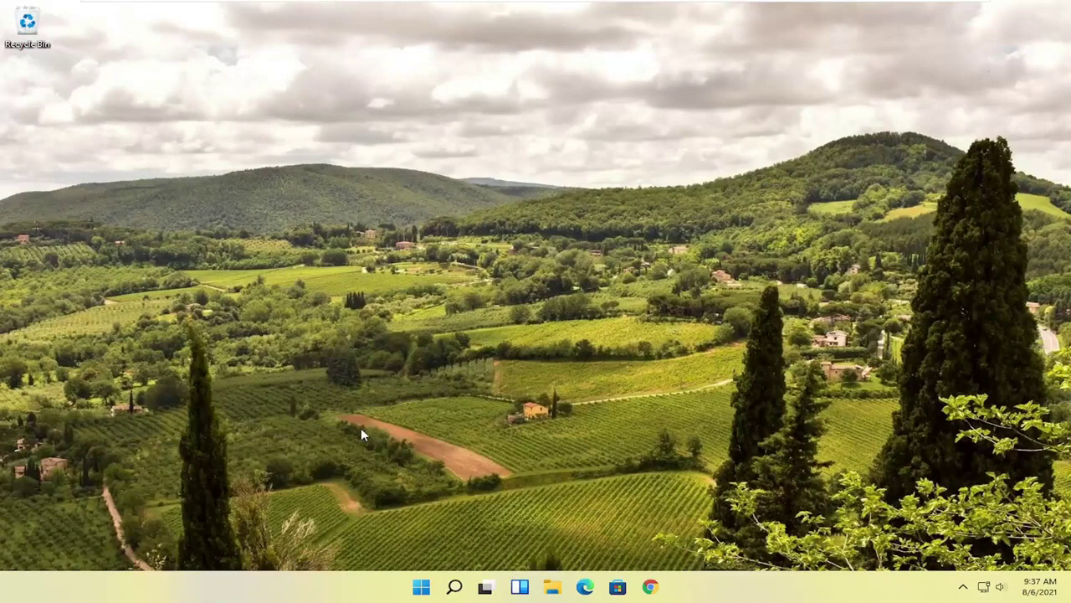
- Find 'apps and fea' in Windows search and open Apps & features
left_click(449, 589)
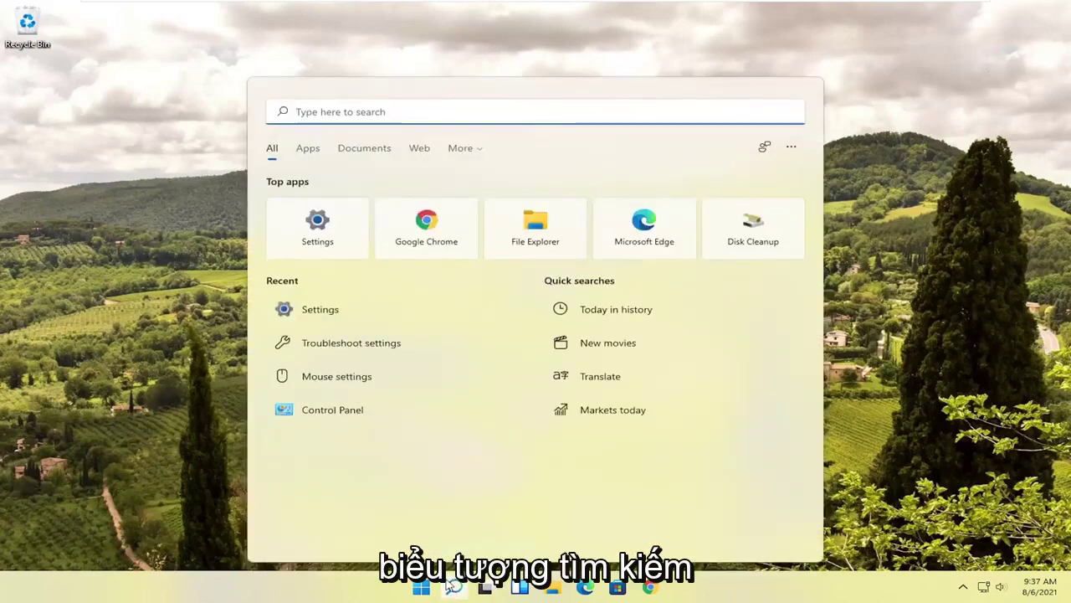
type("app")
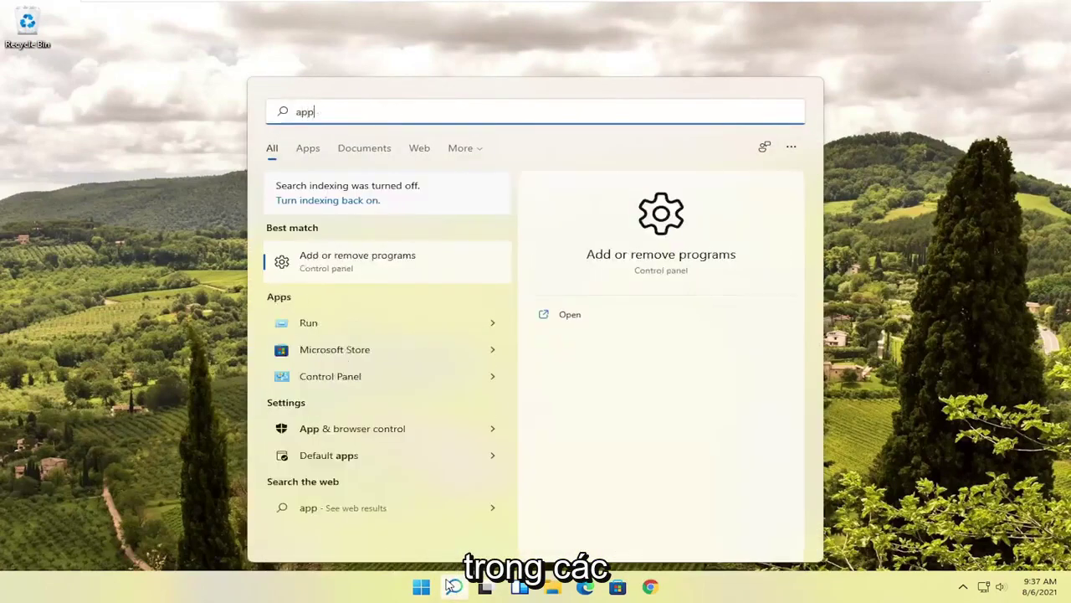
type("s and fea")
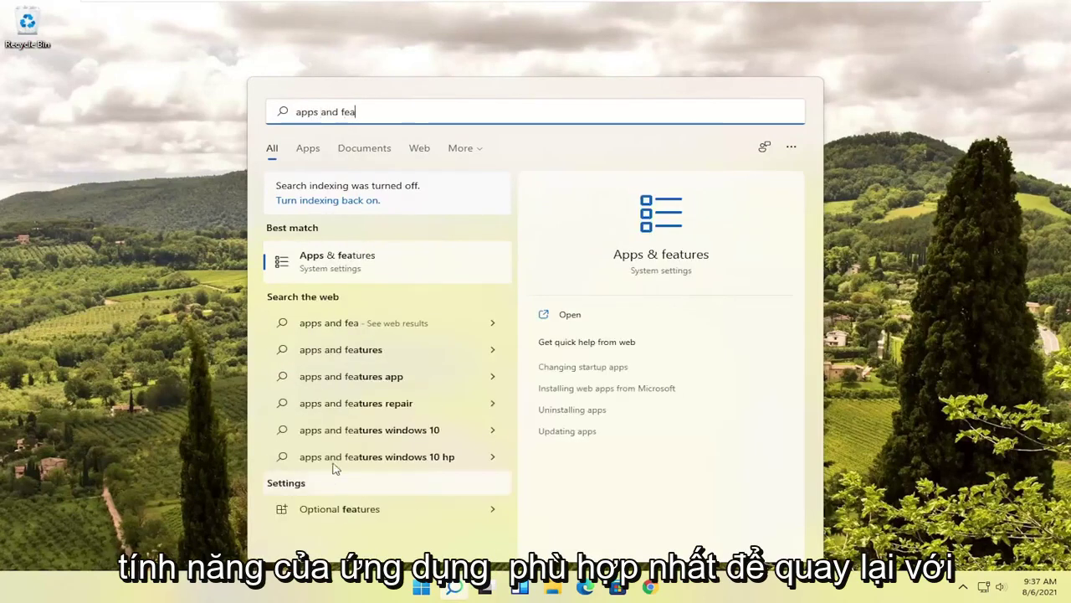
left_click(353, 263)
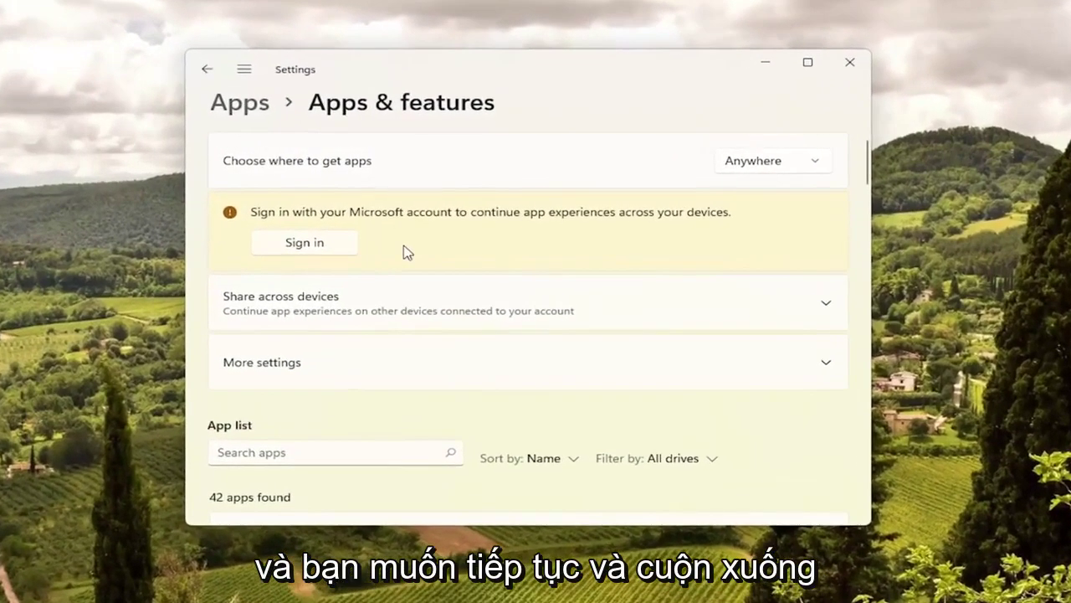
- Filter the installed apps by 'edge' and bring up Microsoft Edge's options menu
scroll(398, 264, "down", 4)
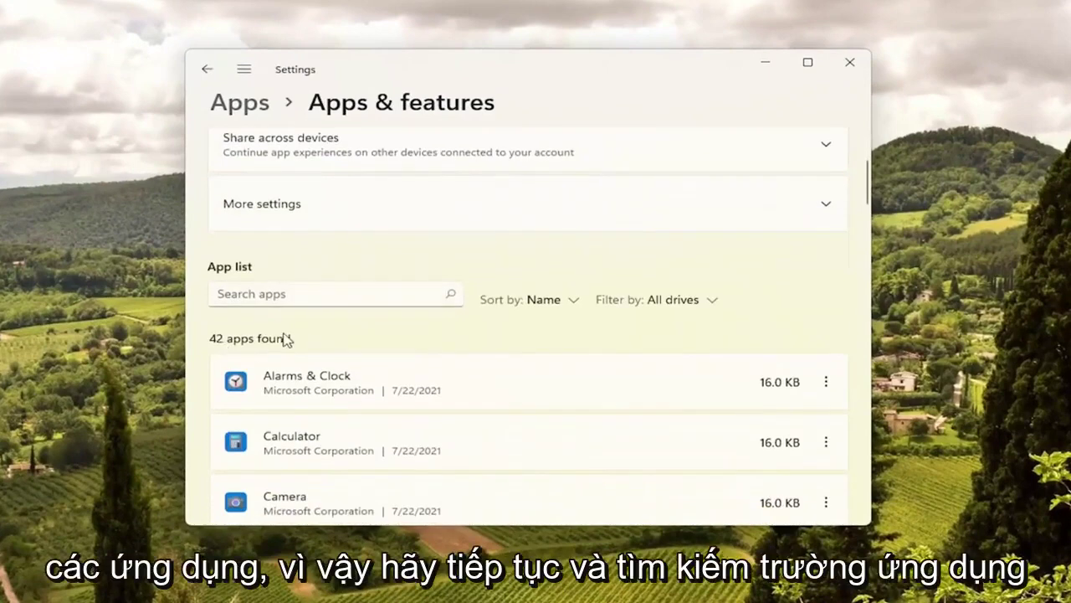
left_click(260, 293)
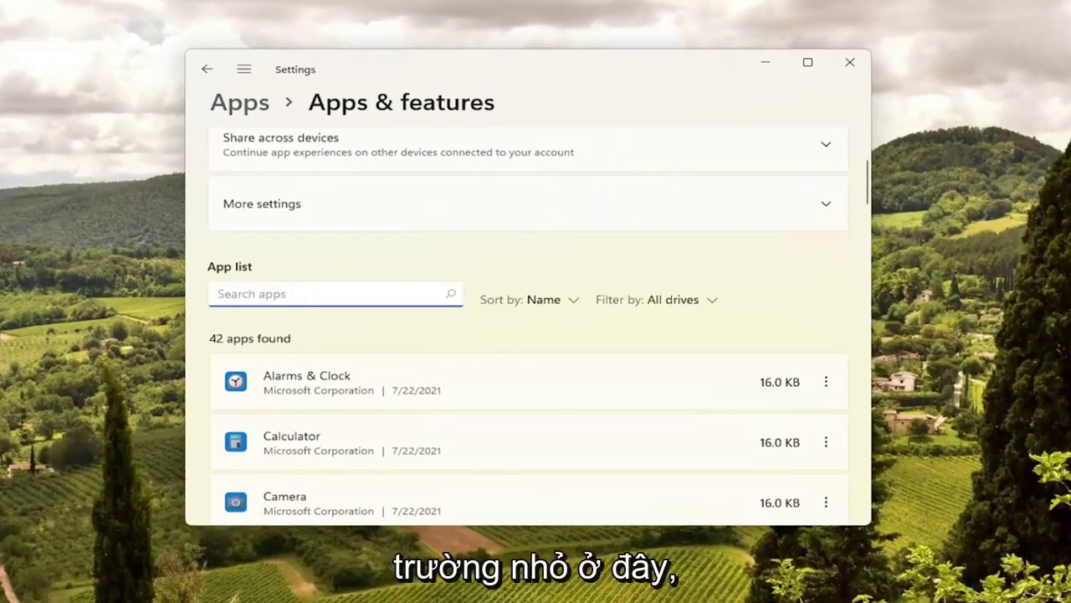
type("edge")
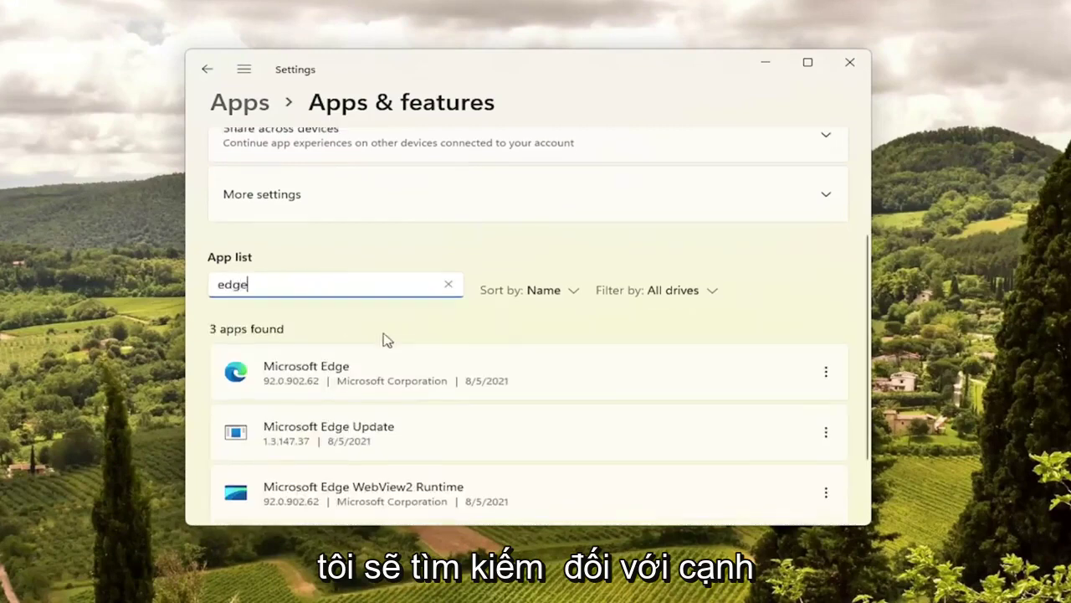
scroll(389, 343, "down", 1)
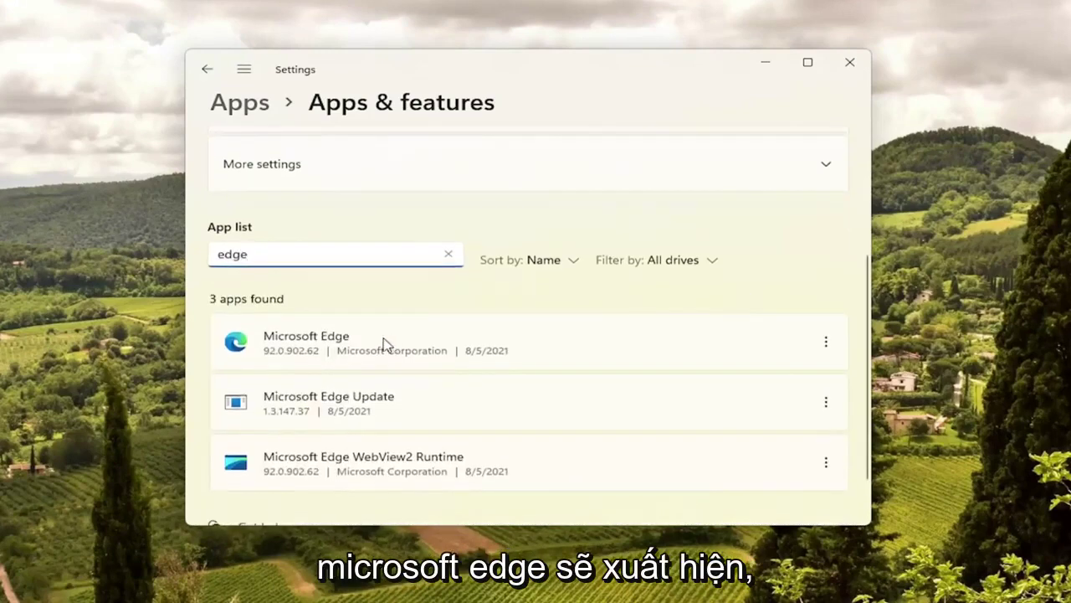
left_click(826, 347)
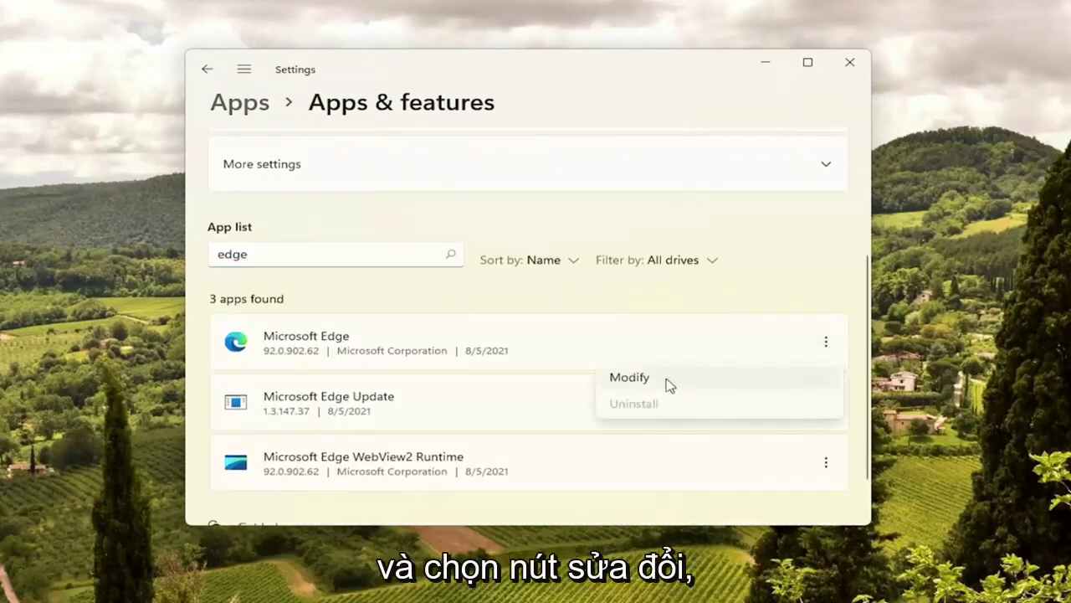
- Choose Modify for Microsoft Edge, allow Edge Update through UAC, and minimize Settings
left_click(619, 378)
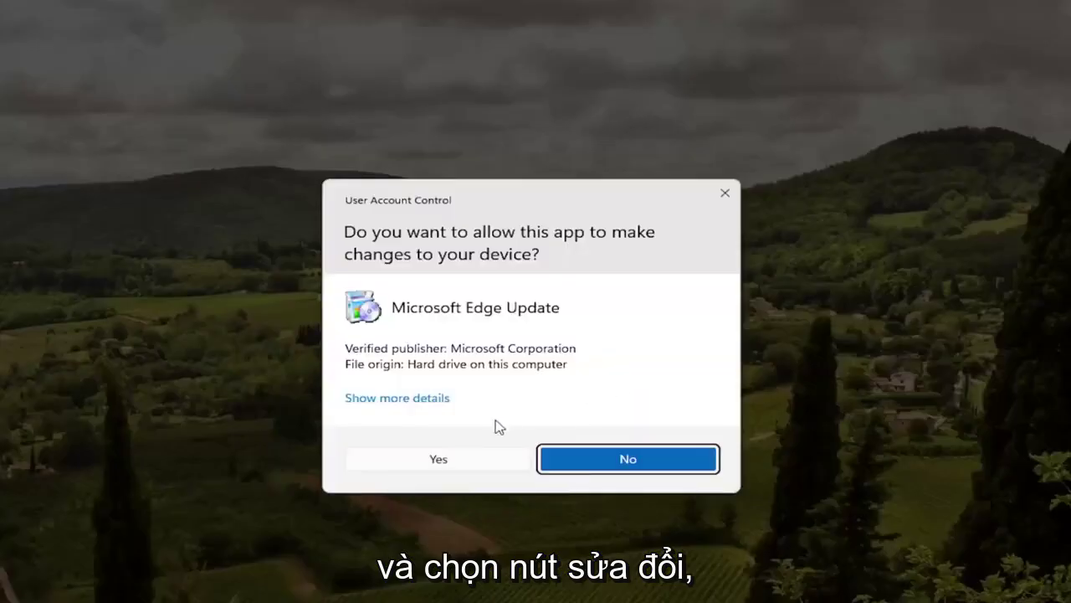
left_click(401, 464)
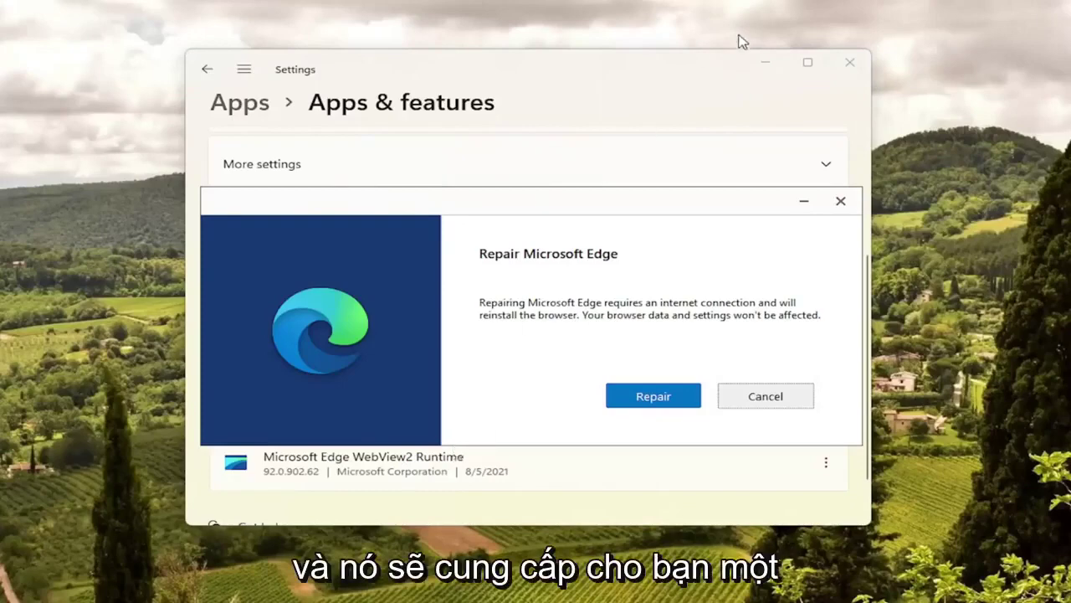
left_click(763, 61)
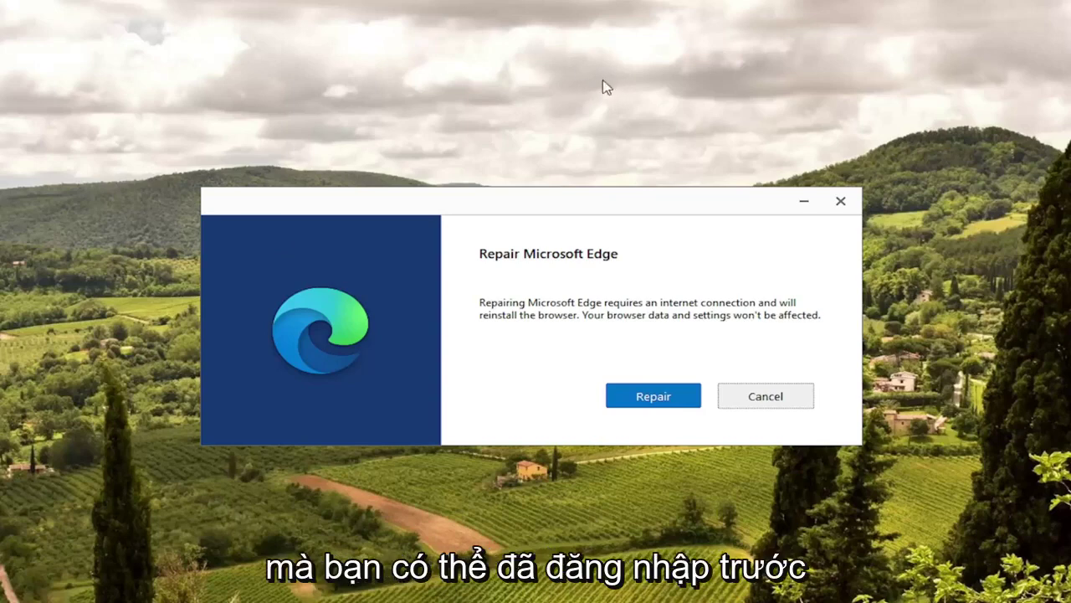
- Start the Microsoft Edge repair and let it reinstall the browser
left_click(641, 399)
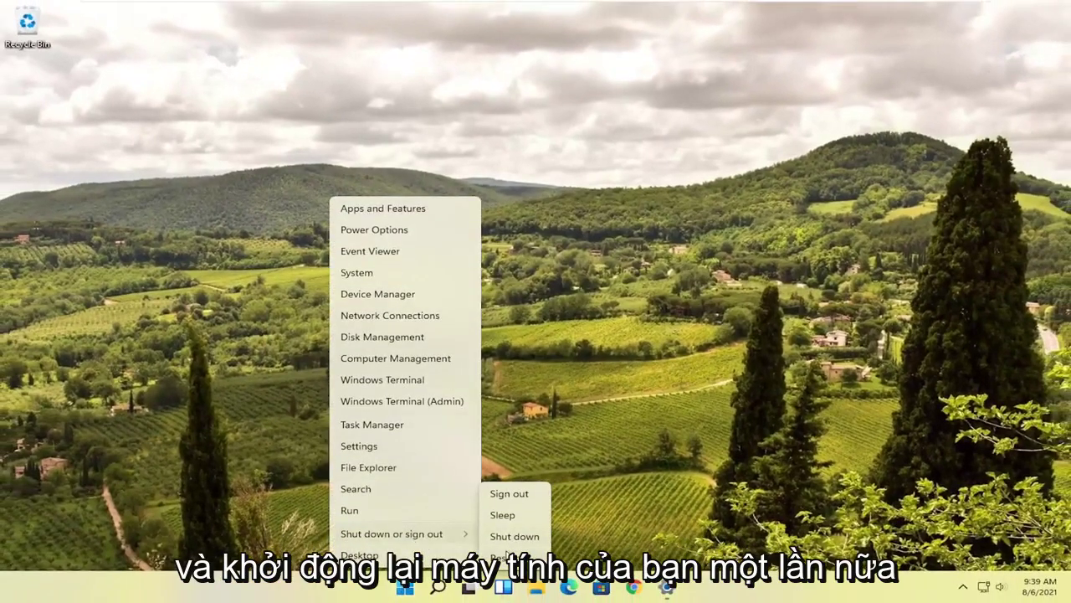
- Close the Edge repair dialog and restart the PC
left_click(508, 556)
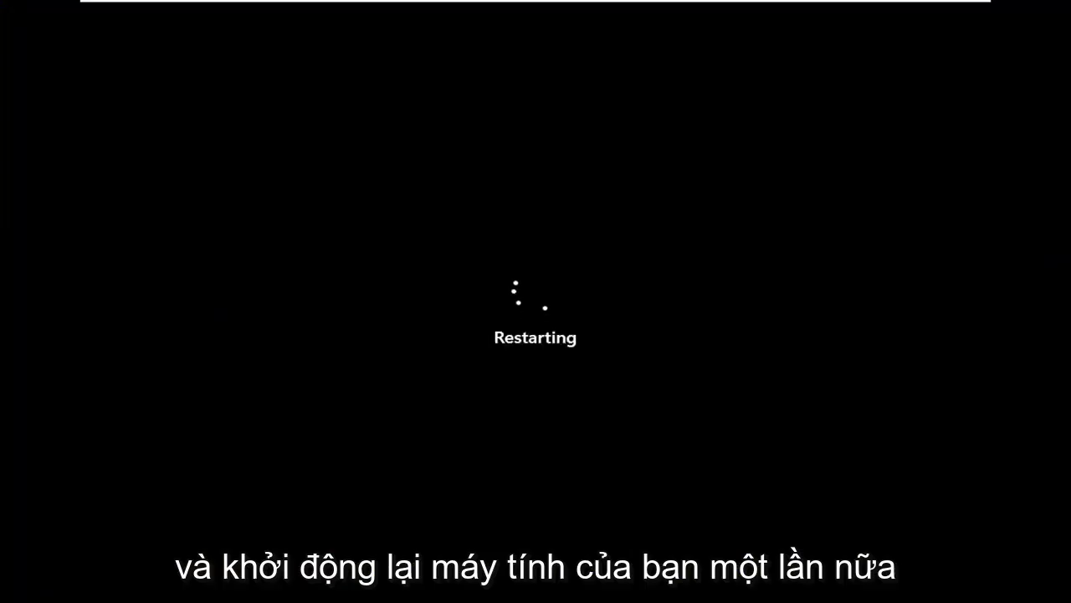